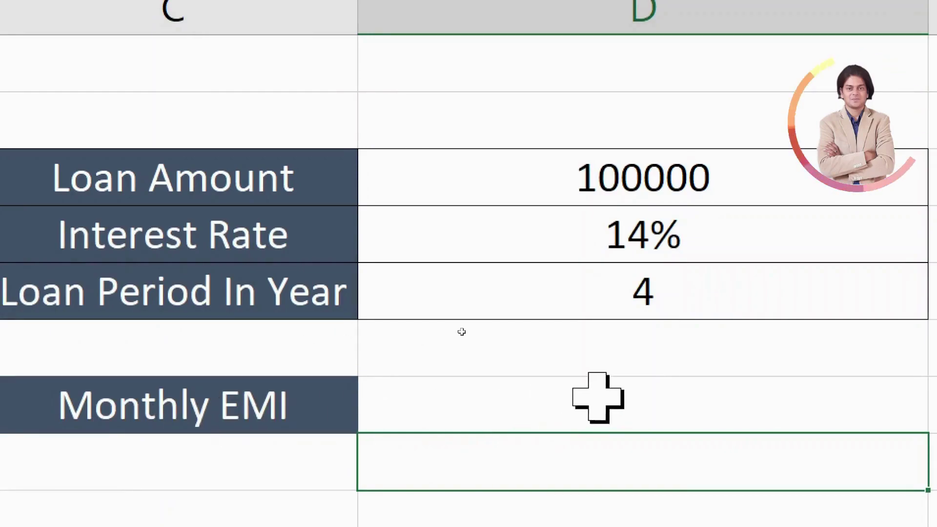
Step: Start a PMT formula in the Monthly EMI value cell, using the interest rate divided by 12 (D6/12) as the rate
click(649, 397)
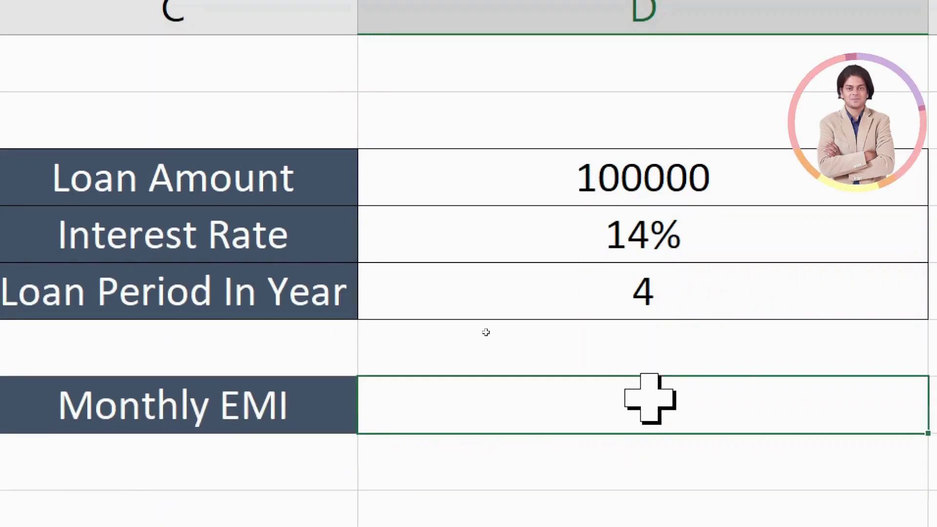
text(=)
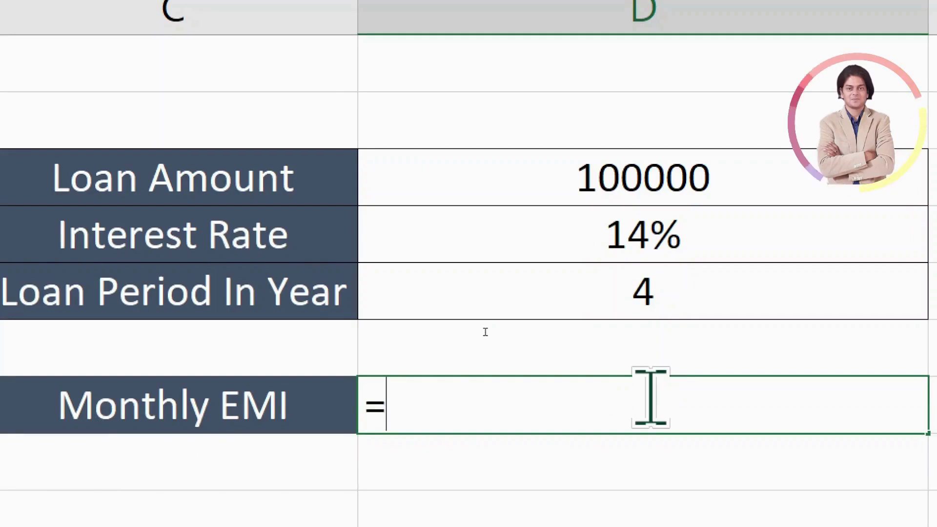
text(pmt)
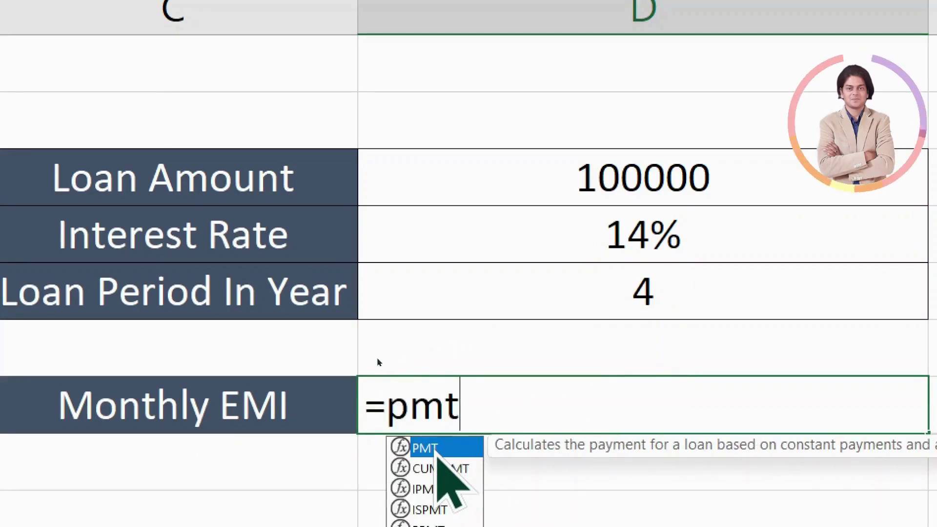
double_click(436, 451)
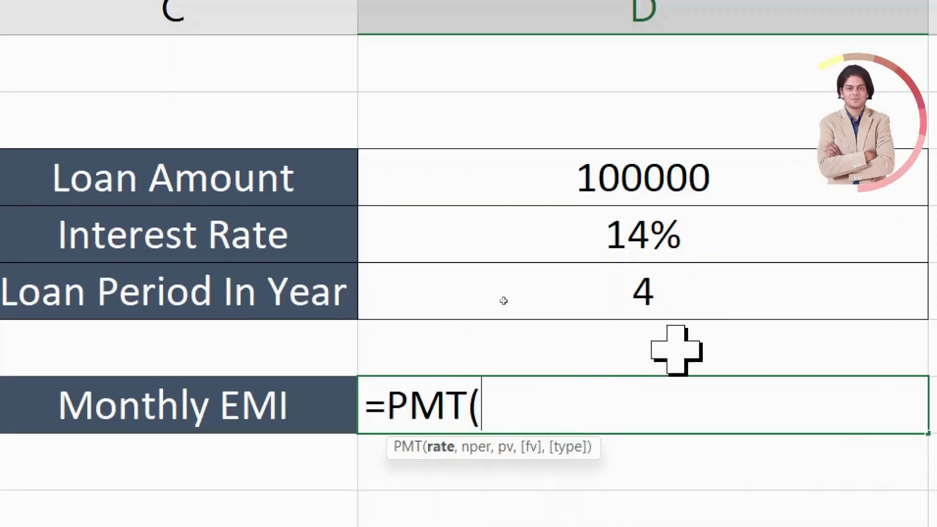
click(661, 244)
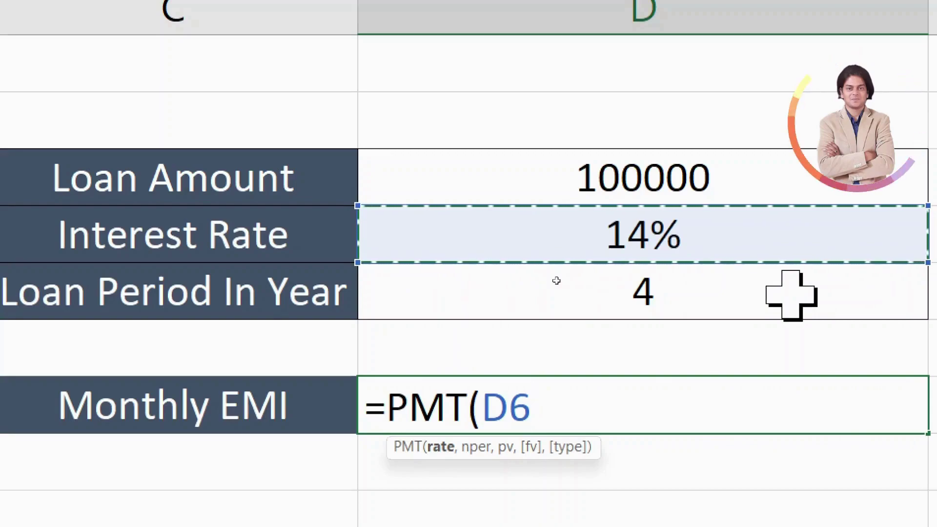
text(/)
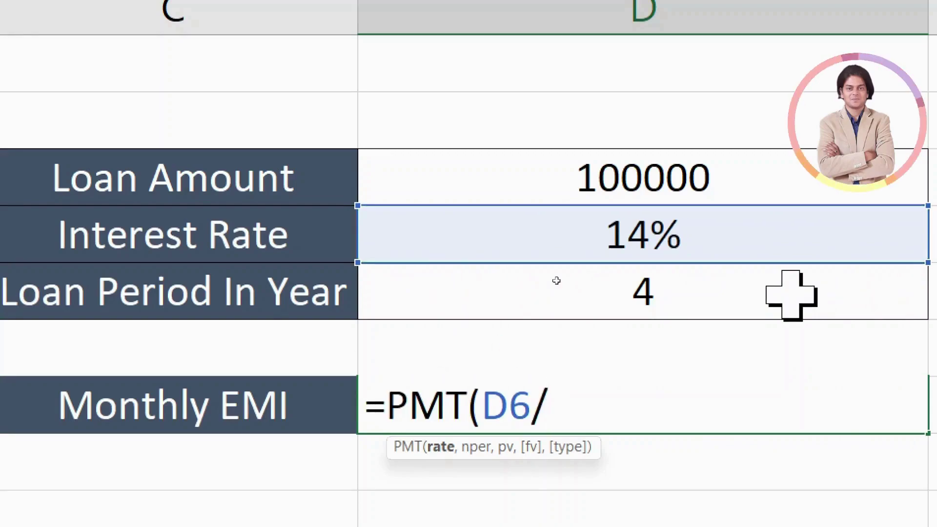
text(12)
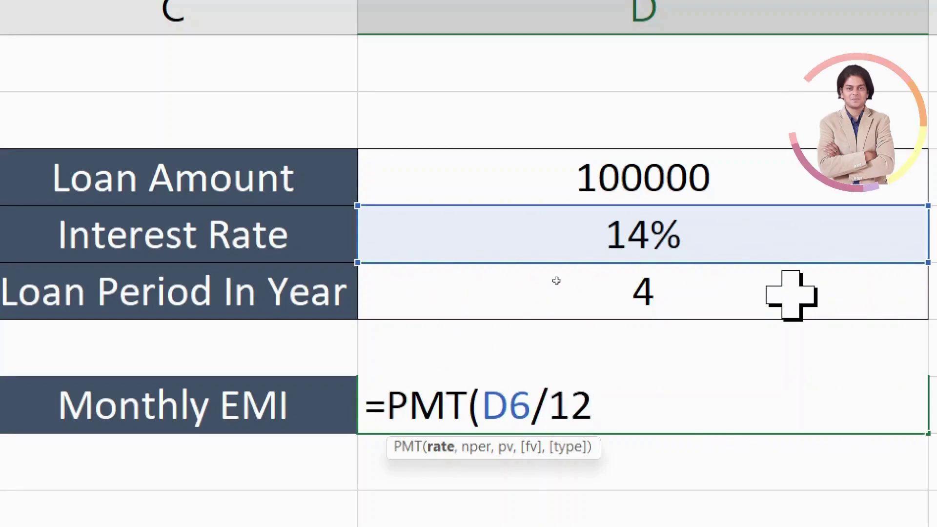
text(,)
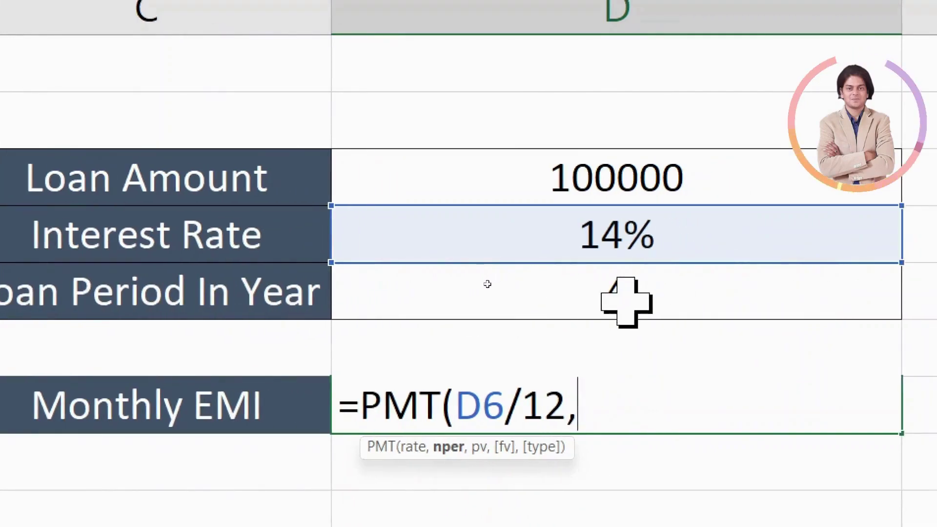
Step: Complete the PMT formula with D7*12 as the number of periods and loan amount D5 as the present value
click(605, 301)
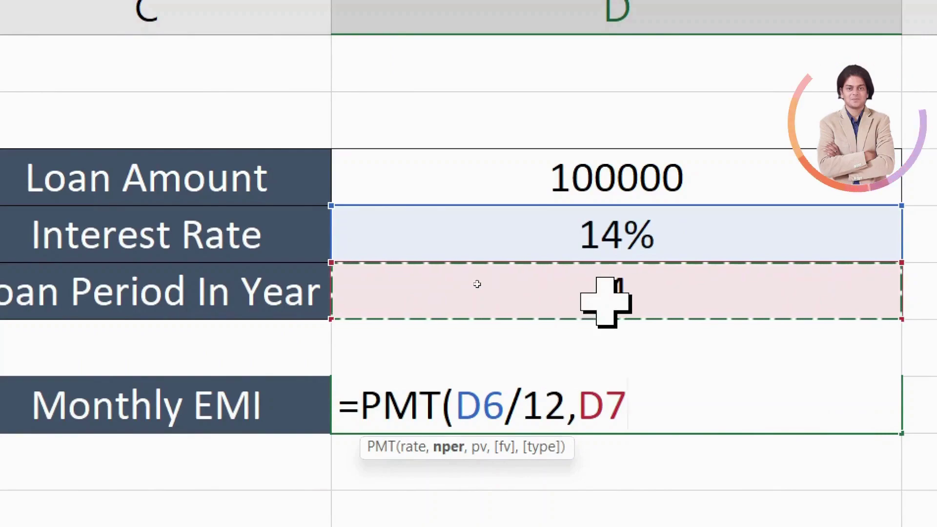
text(*12)
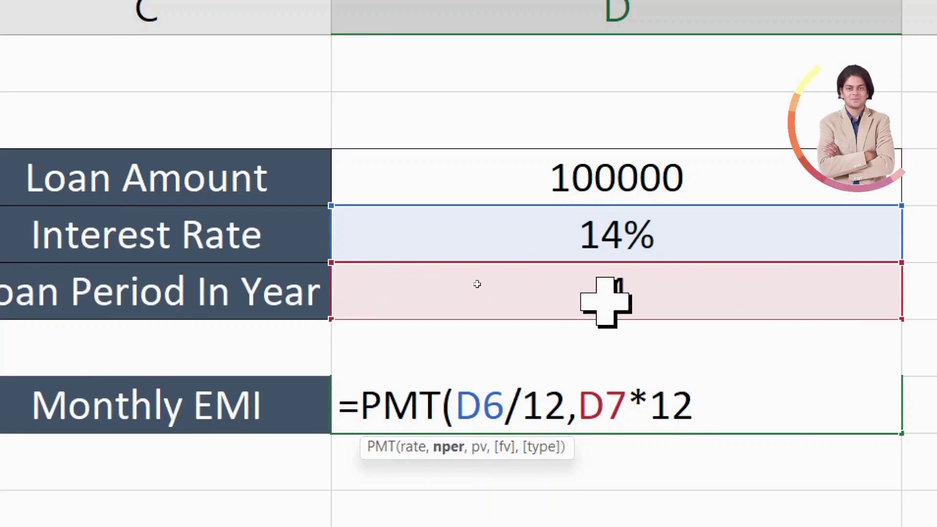
text(,)
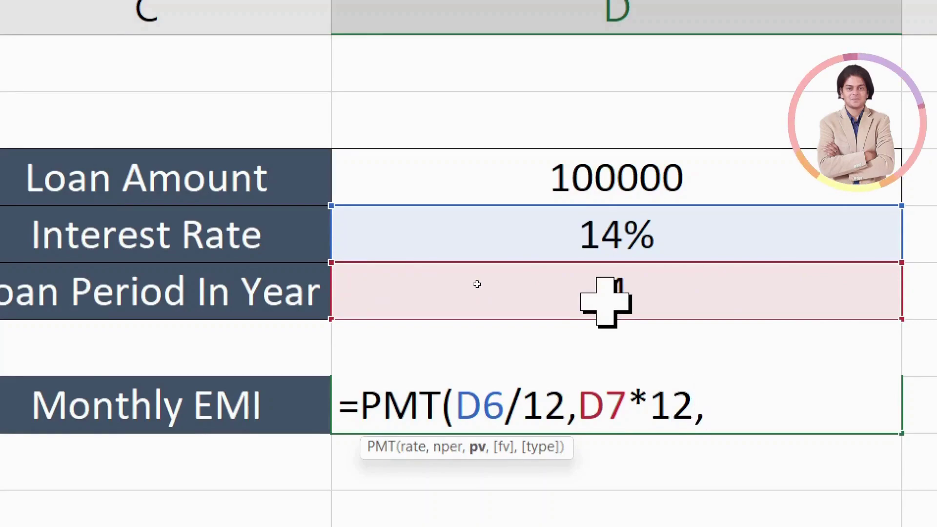
click(628, 176)
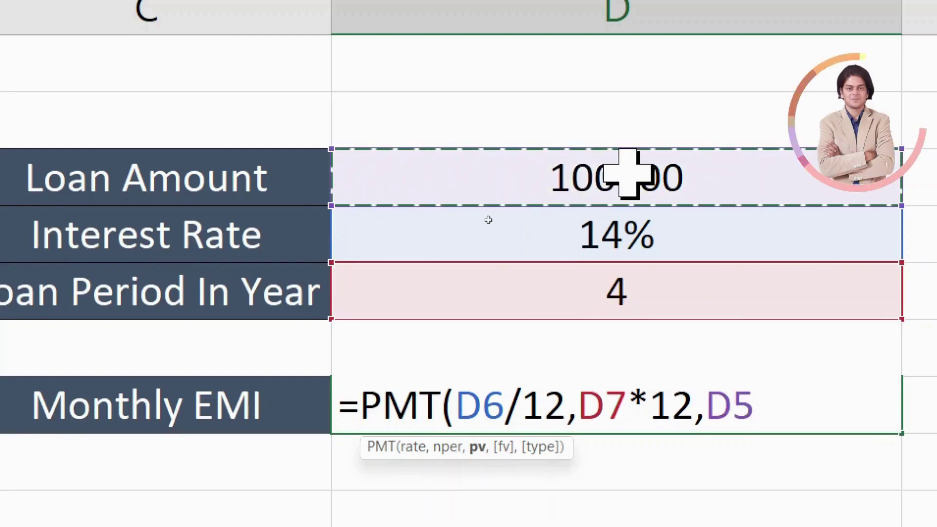
text())
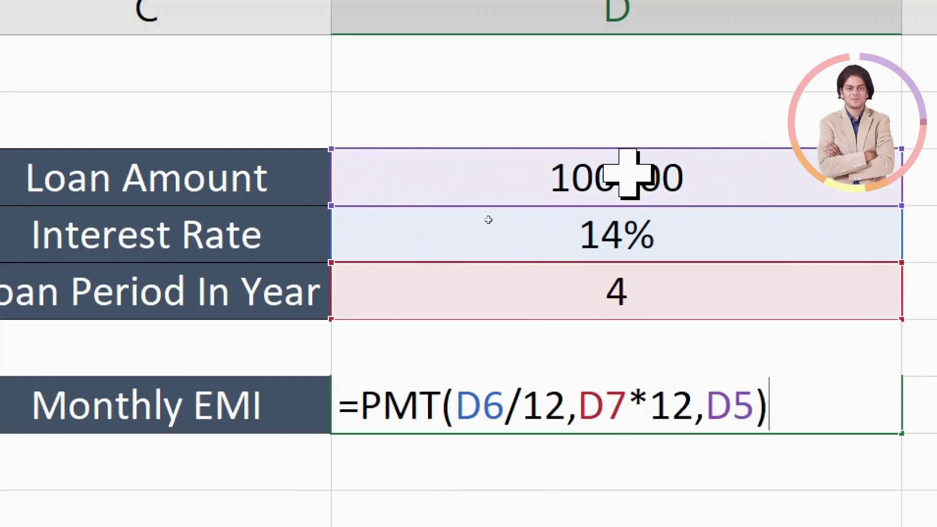
key(Tab)
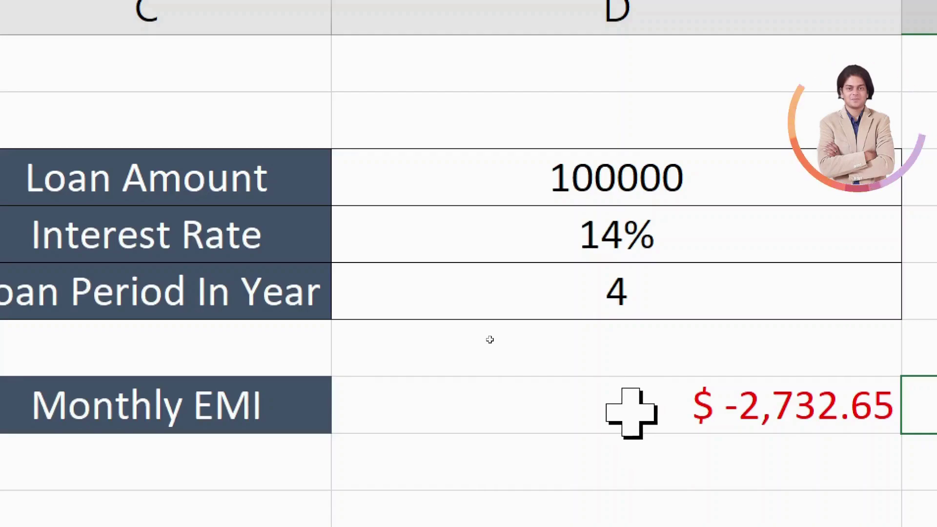
Step: Negate the Monthly EMI formula by putting a minus sign before PMT: =-PMT(D6/12,D7*12,D5)
double_click(428, 417)
click(389, 414)
click(356, 415)
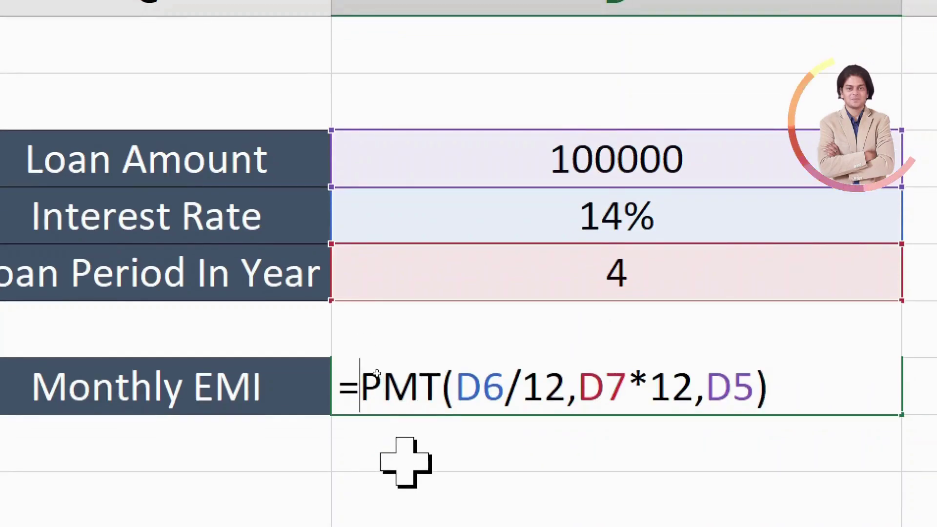
text(-)
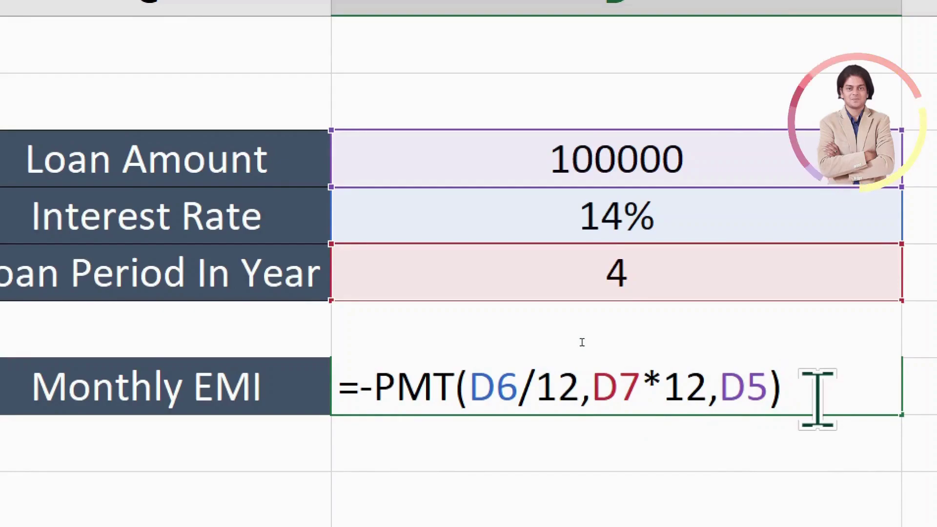
key(Tab)
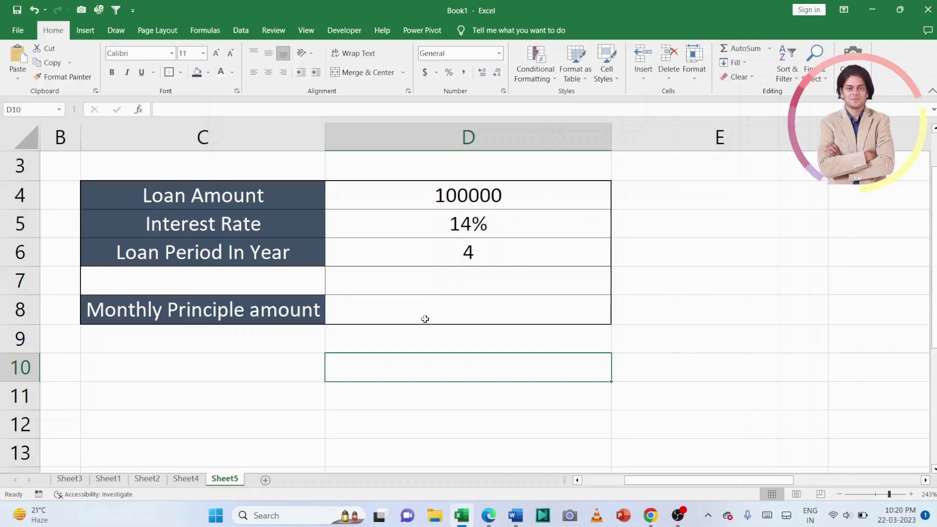
Step: Start a PPMT formula in the Monthly Principle amount value cell with D5/12 as the rate and 7 as the period
click(405, 314)
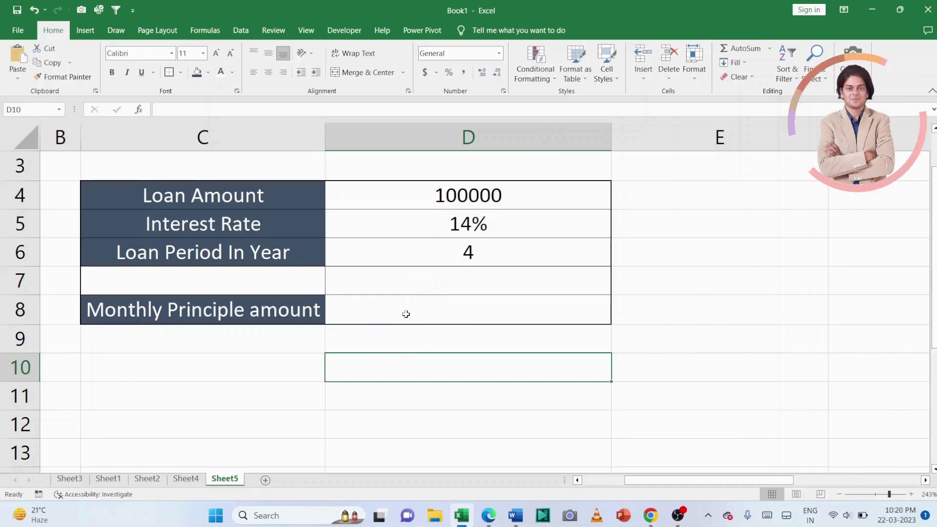
text(=)
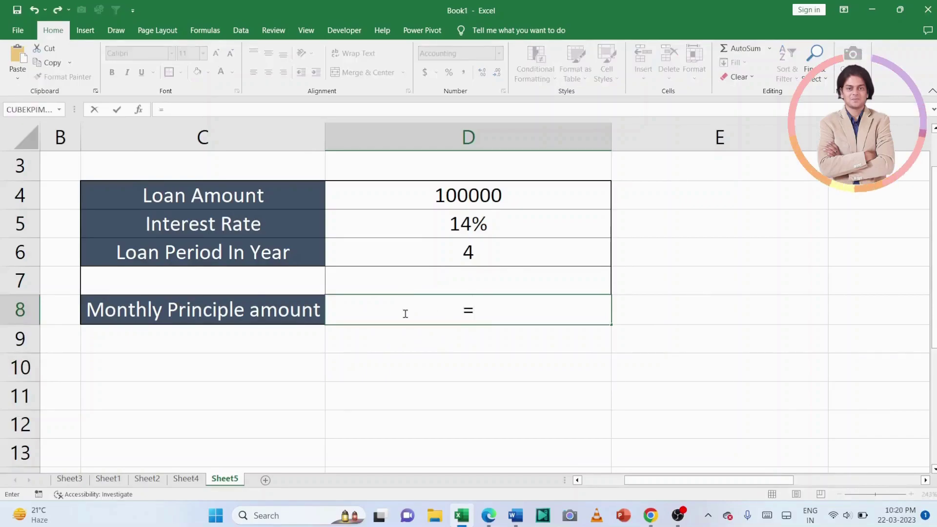
text(ppmt)
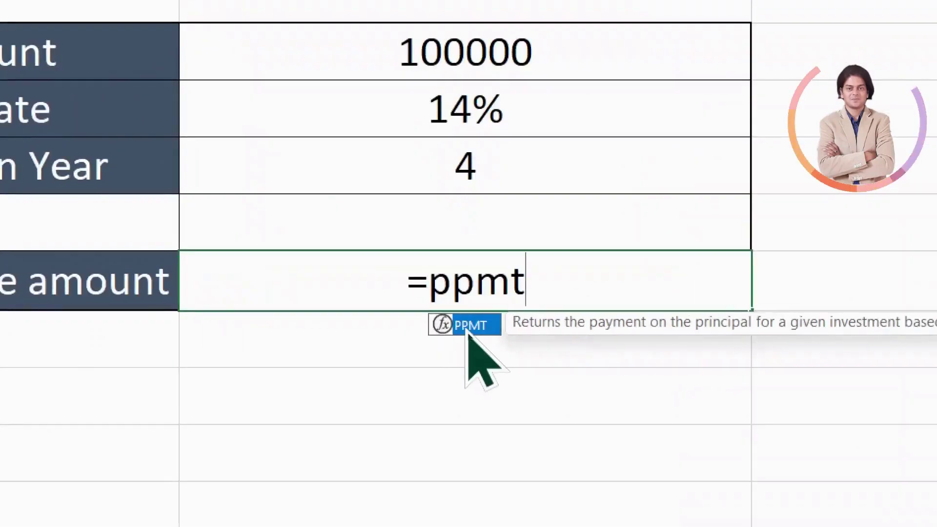
double_click(466, 330)
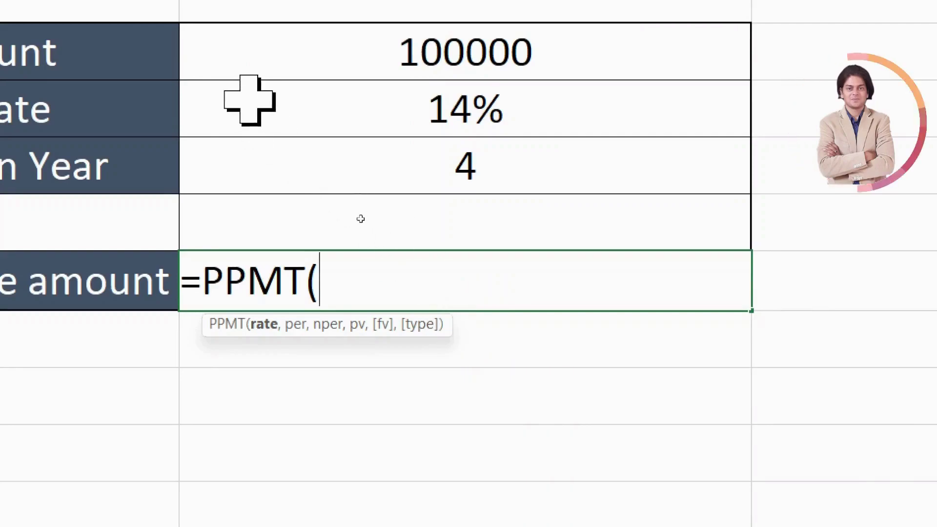
click(249, 101)
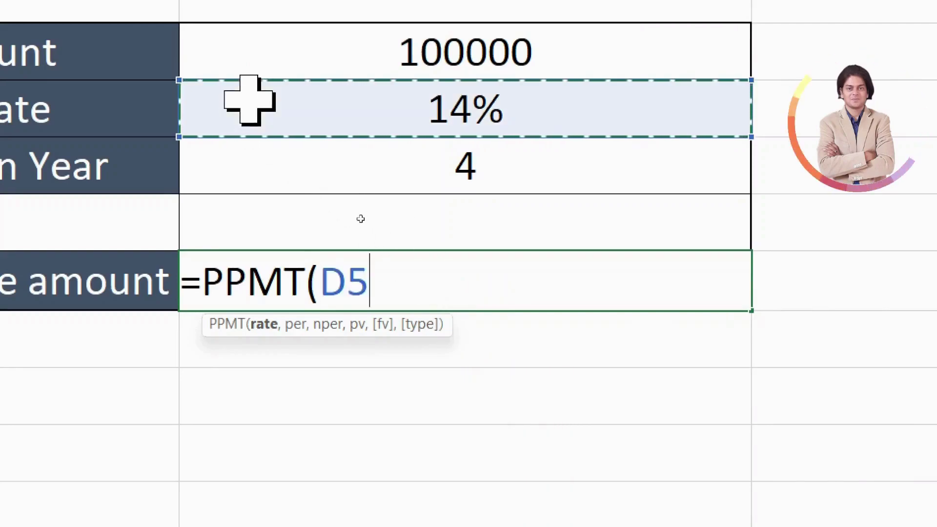
text(/)
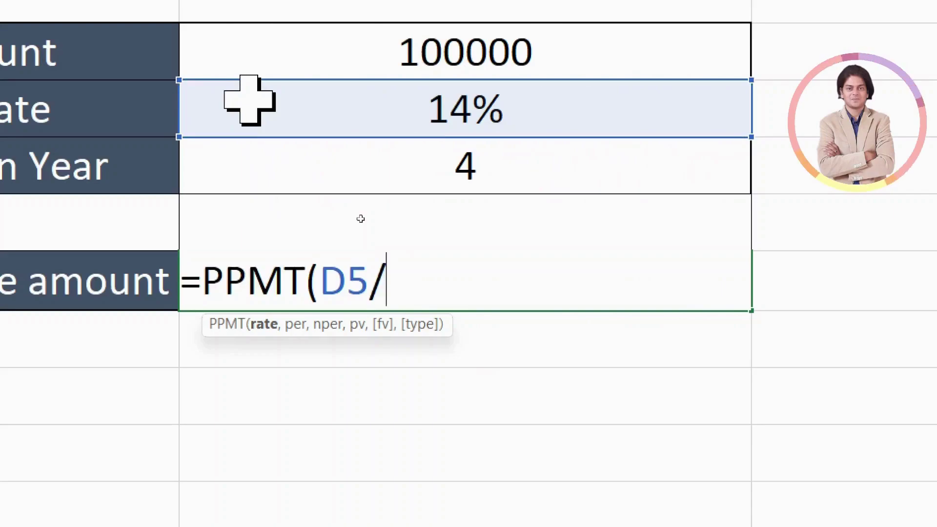
text(12)
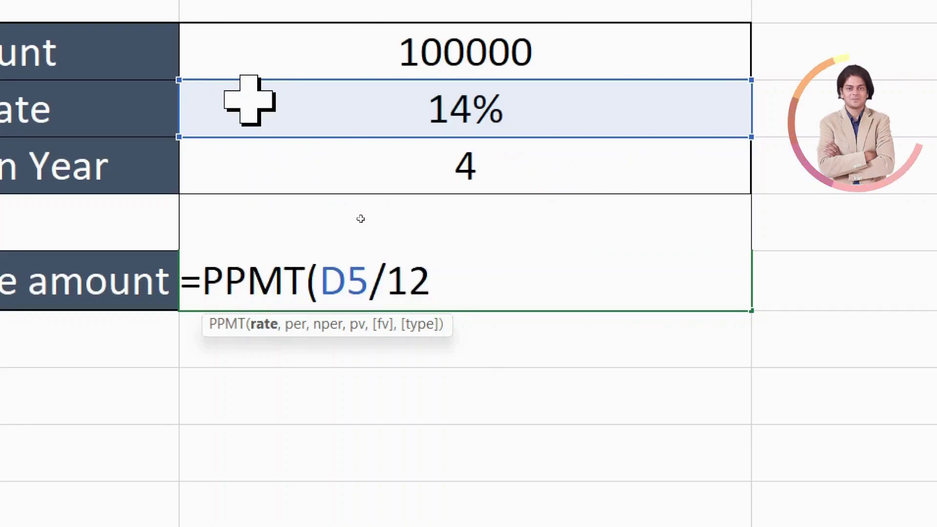
text(,)
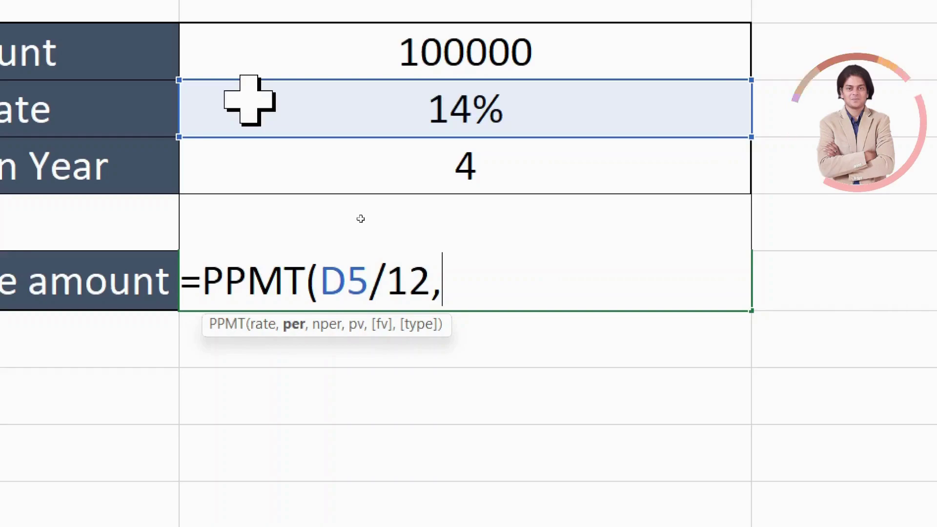
text(7)
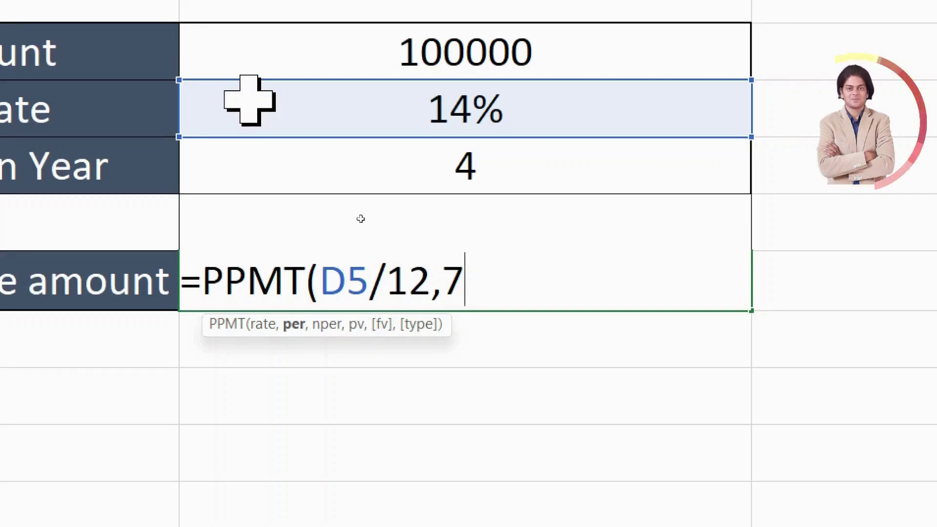
text(,)
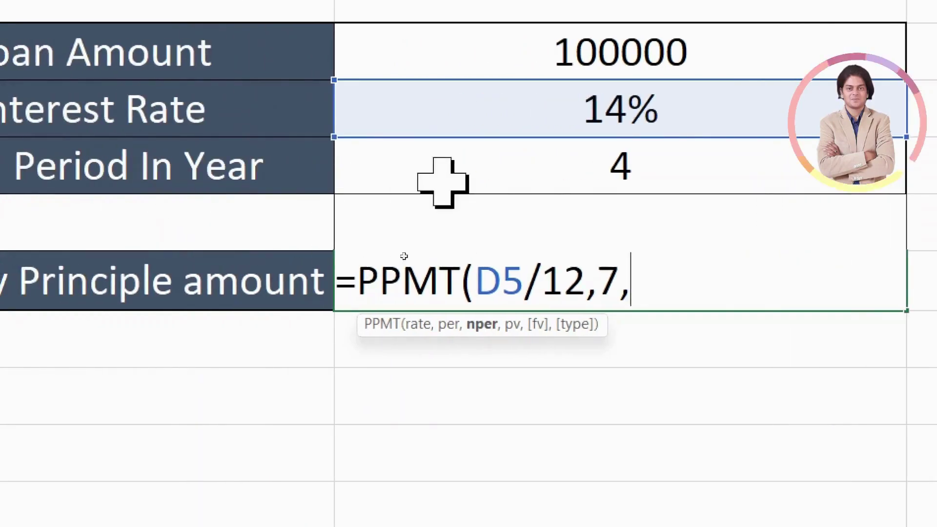
Step: Complete the PPMT formula with D6*12 as the number of periods and loan amount D4 as the present value
click(702, 167)
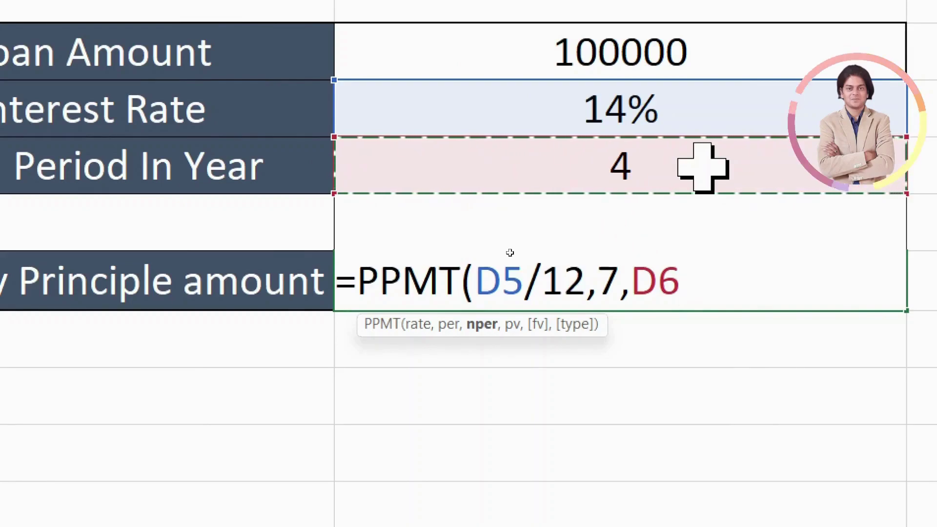
text(*)
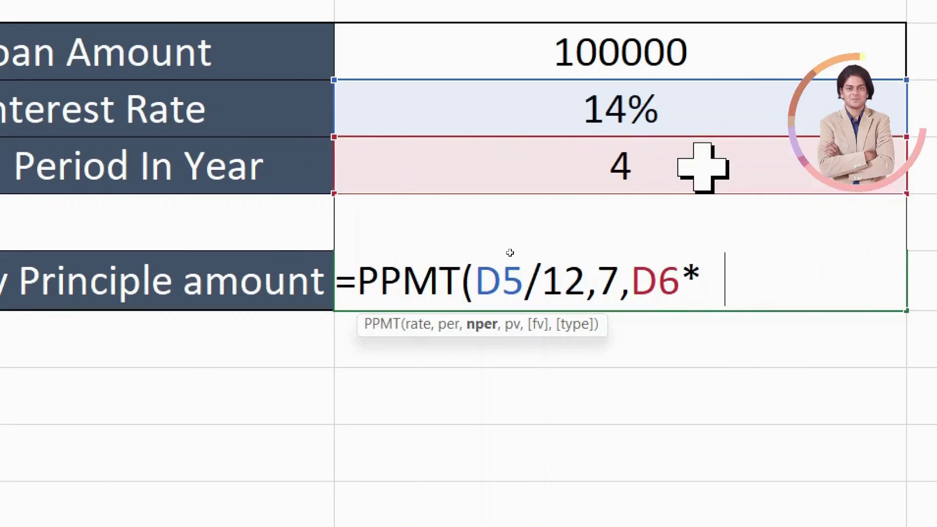
text(12,)
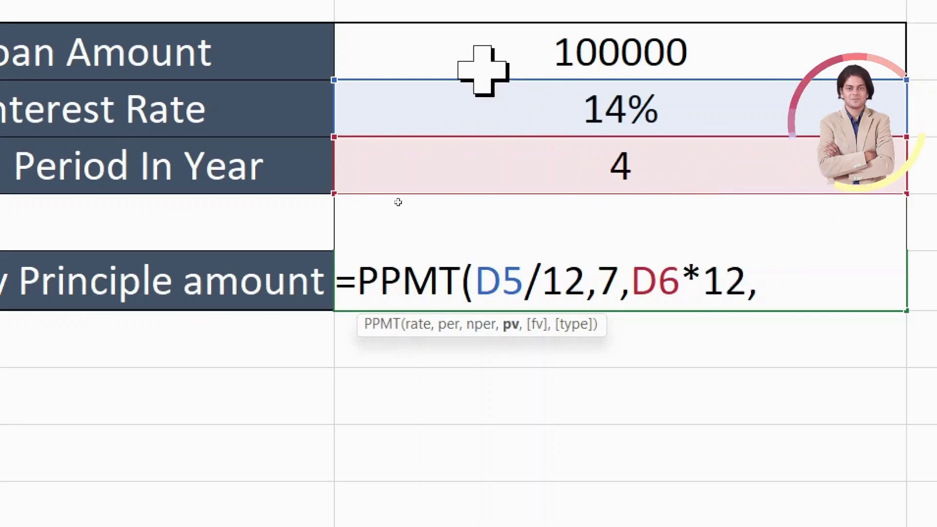
click(476, 65)
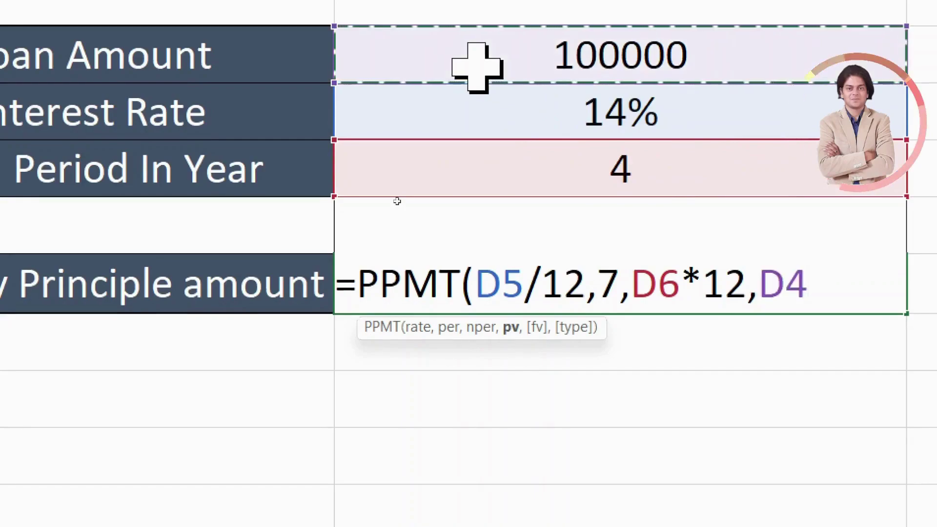
text())
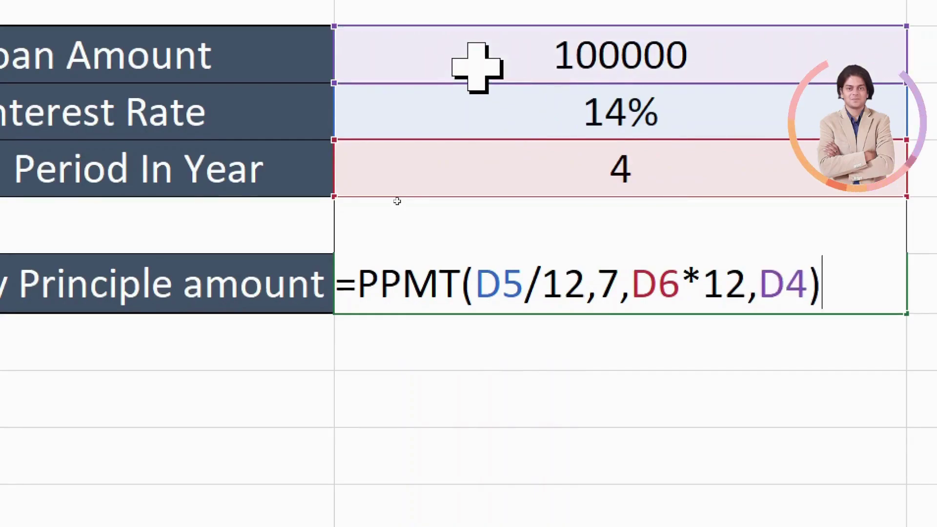
key(Tab)
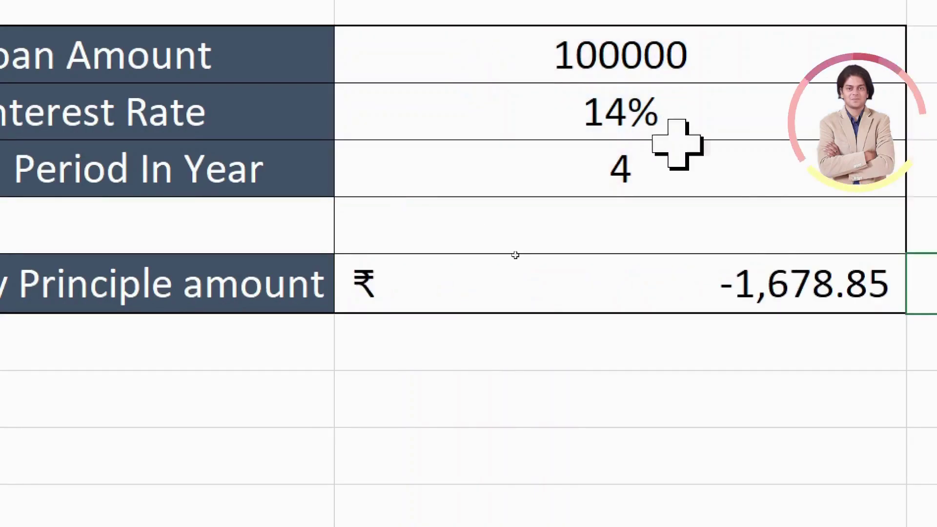
Step: Negate the Monthly Principle amount formula by putting a minus sign before PPMT: =-PPMT(D5/12,7,D6*12,D4)
click(677, 292)
double_click(676, 286)
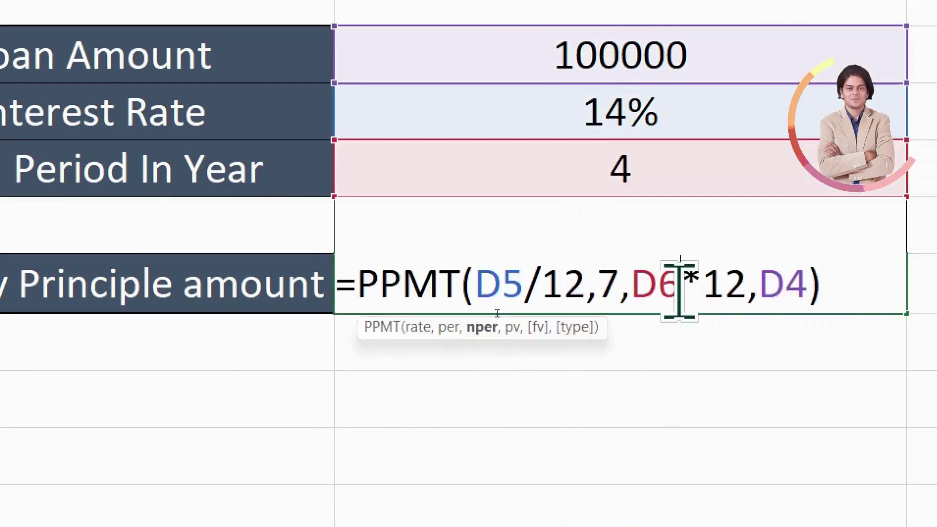
click(358, 285)
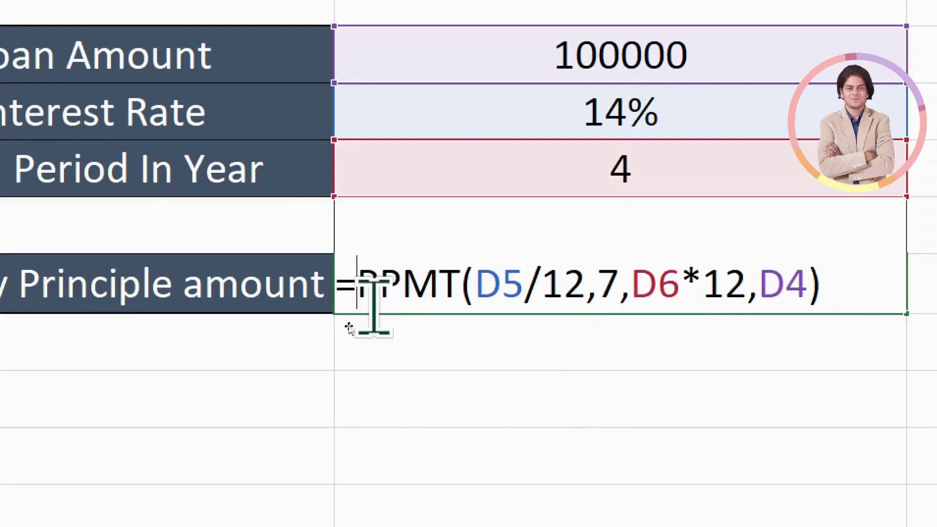
text(-)
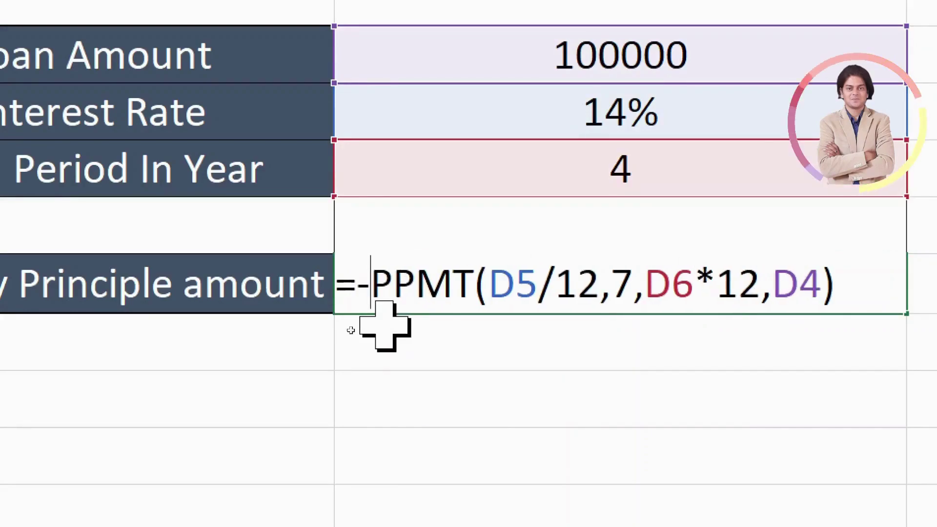
key(Tab)
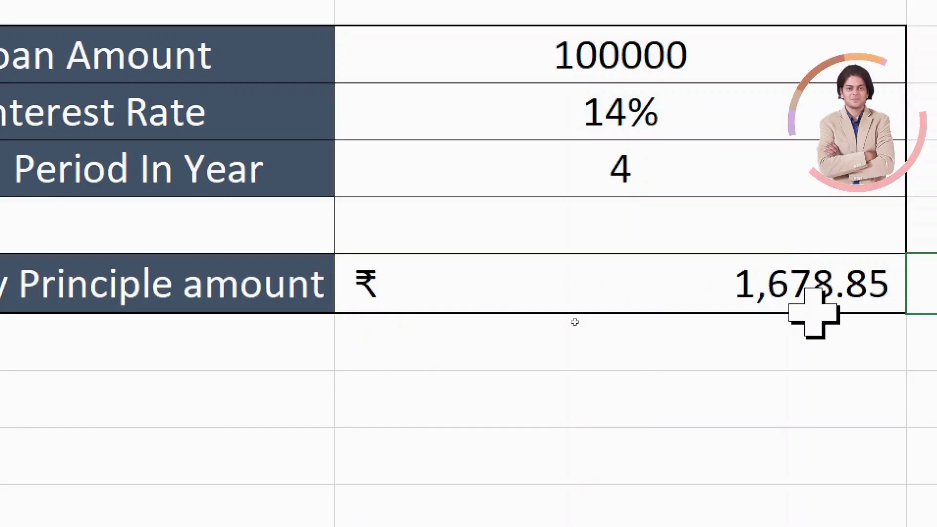
Step: Set the period argument of the Monthly Principle amount's PPMT formula to 12
click(644, 287)
double_click(652, 278)
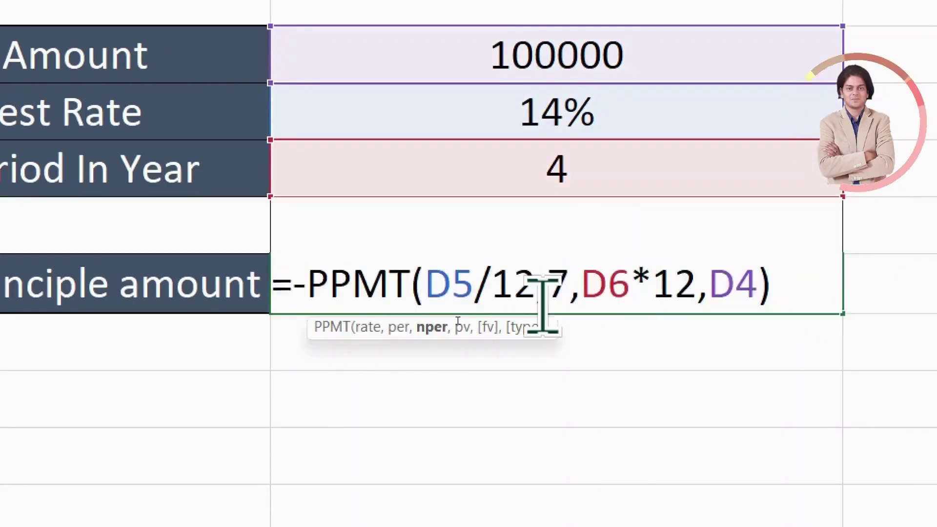
click(564, 288)
key(BackSpace)
text(12)
key(Tab)
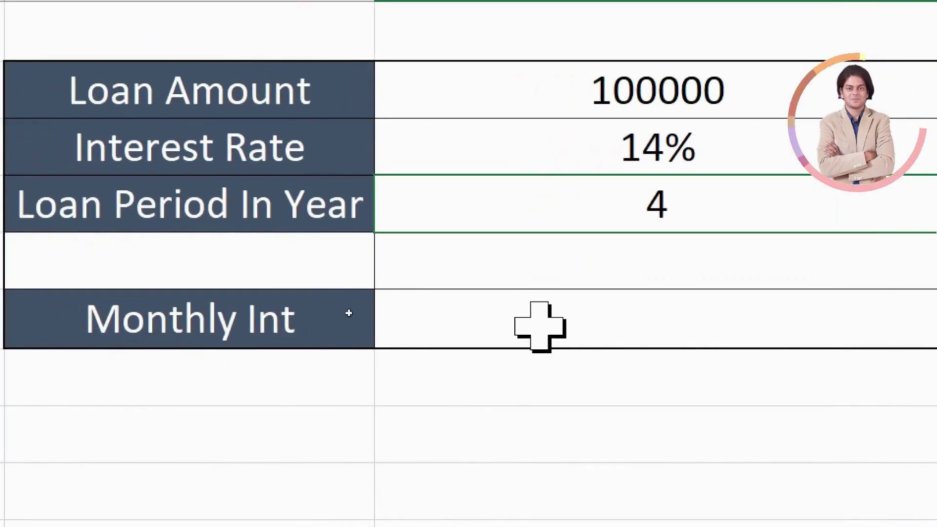
Step: Start an IPMT formula in the Monthly Int value cell with D5/12 as the rate and 4 as the period
double_click(436, 310)
text(=)
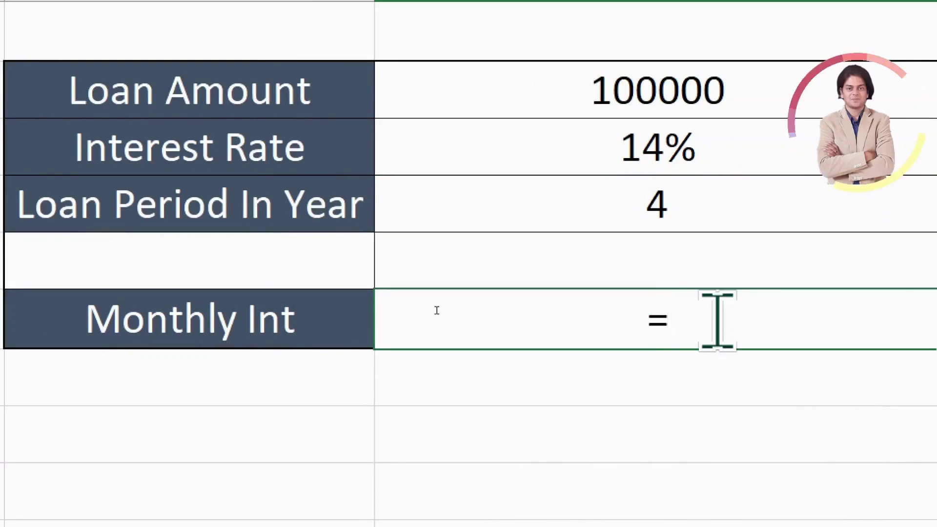
text(ipmt)
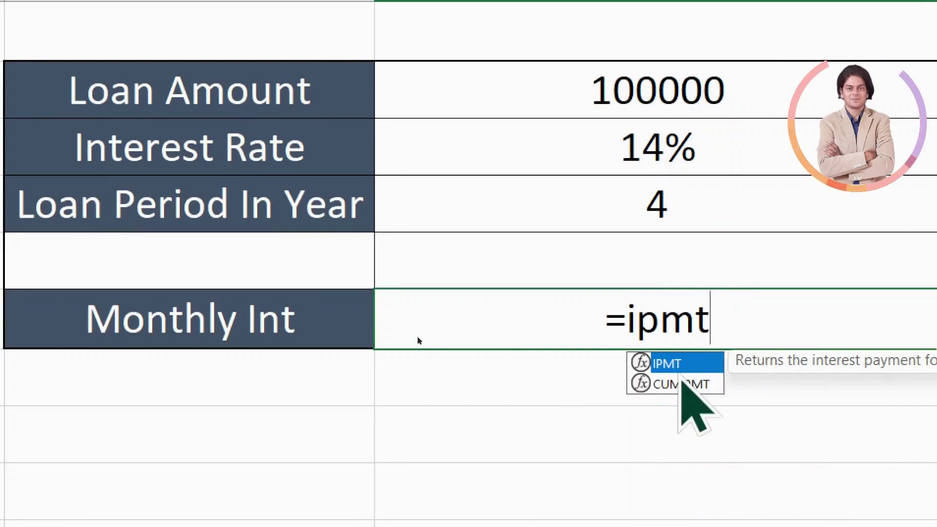
key(Tab)
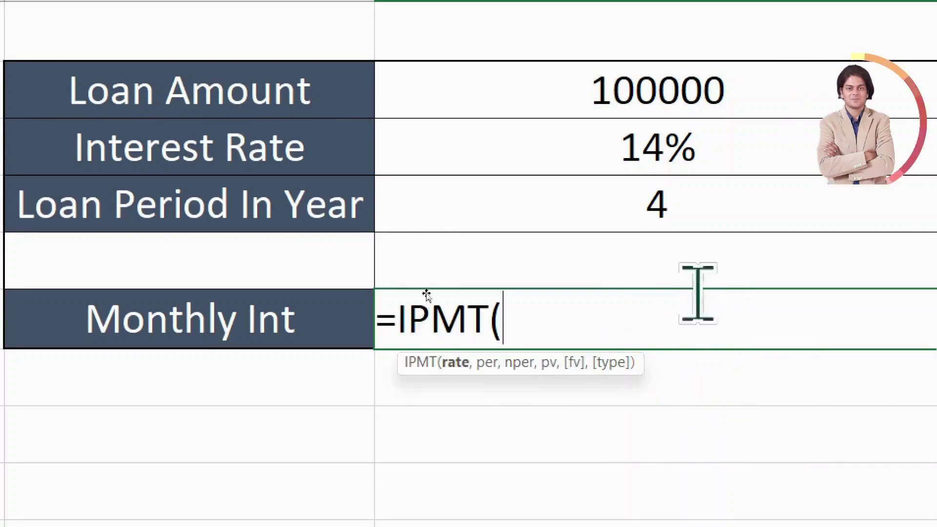
click(671, 153)
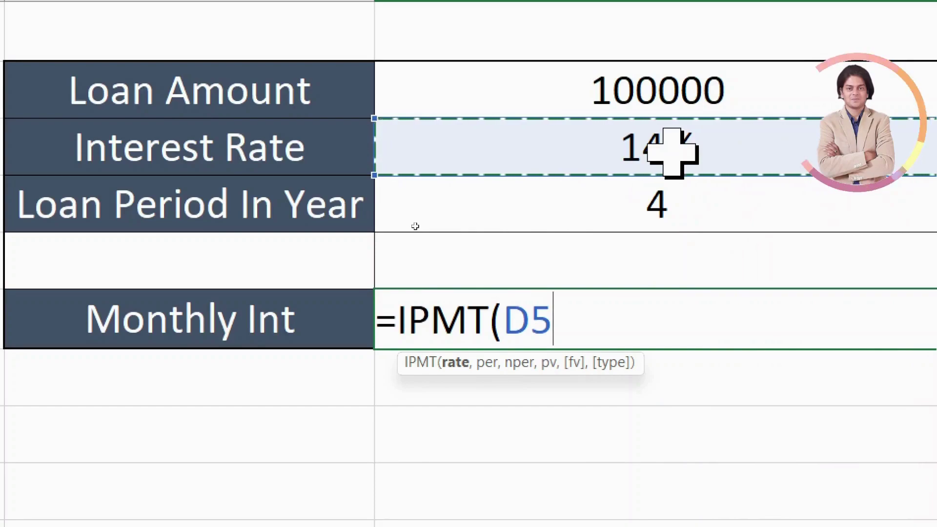
text(/12)
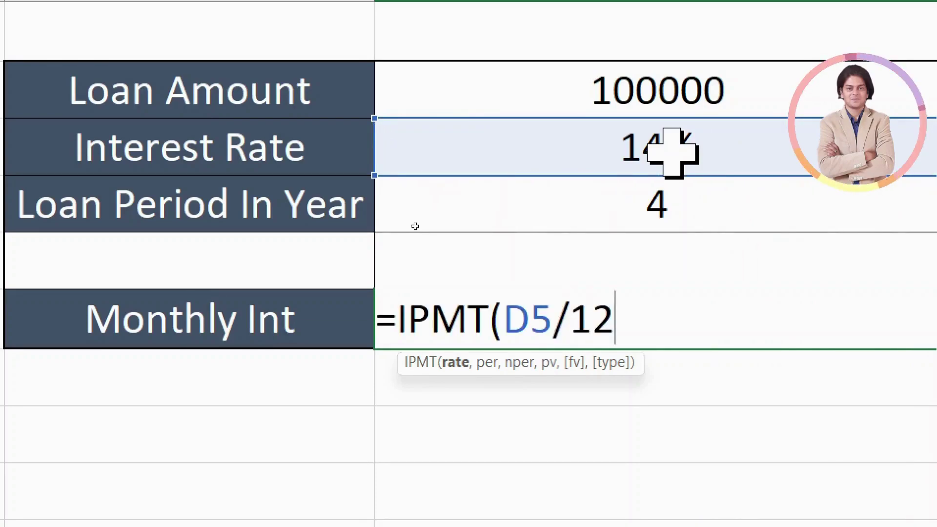
text(,)
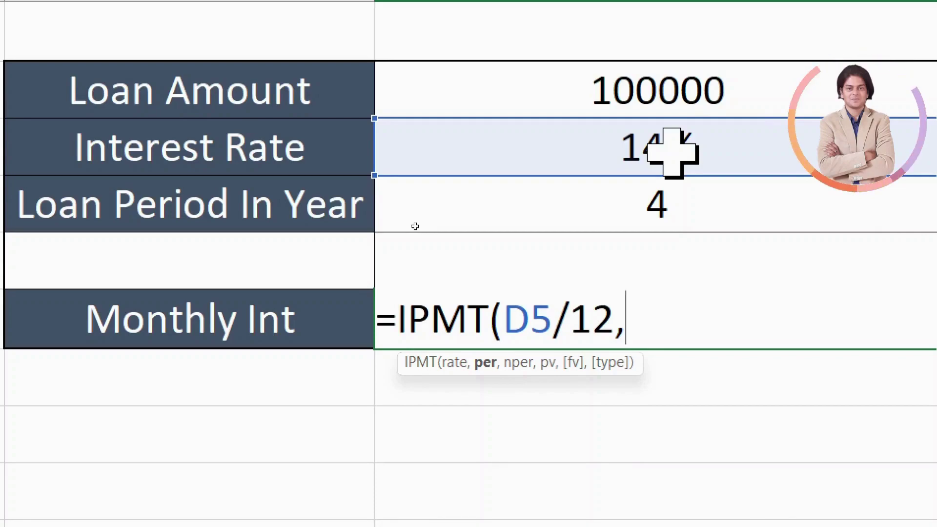
text(4)
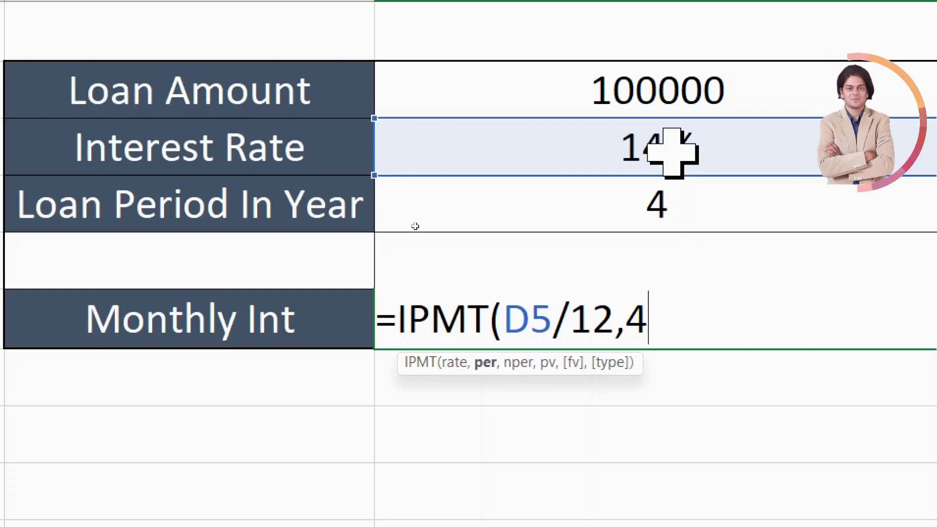
text(,)
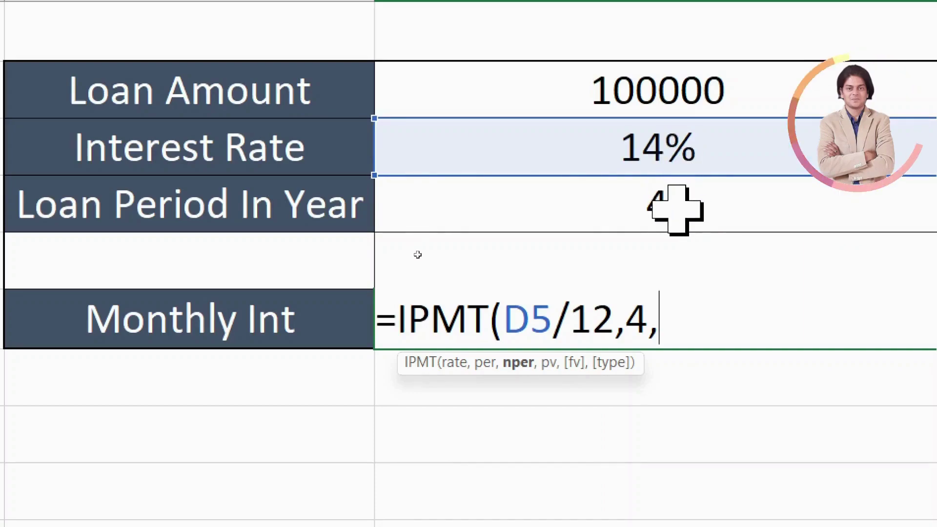
Step: Complete the IPMT formula with D6*12 as the number of periods and loan amount D4 as the present value
click(677, 210)
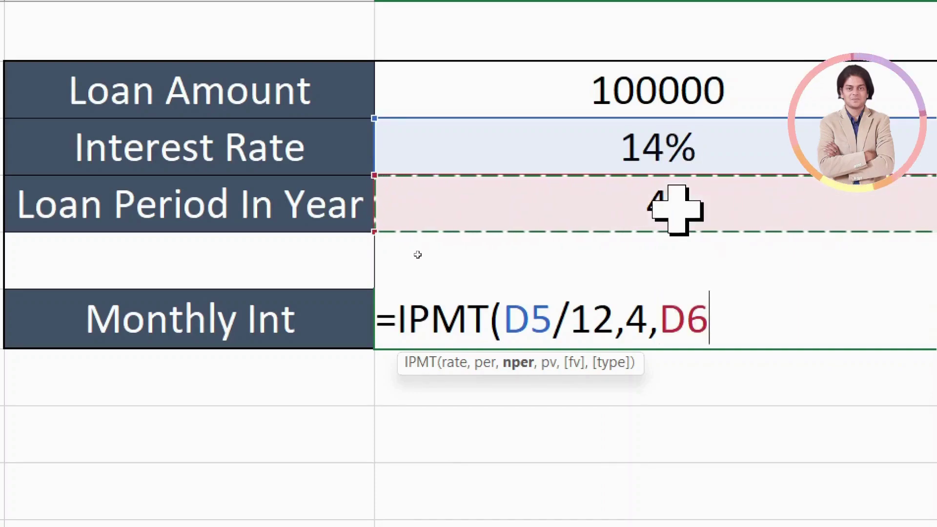
text(*12)
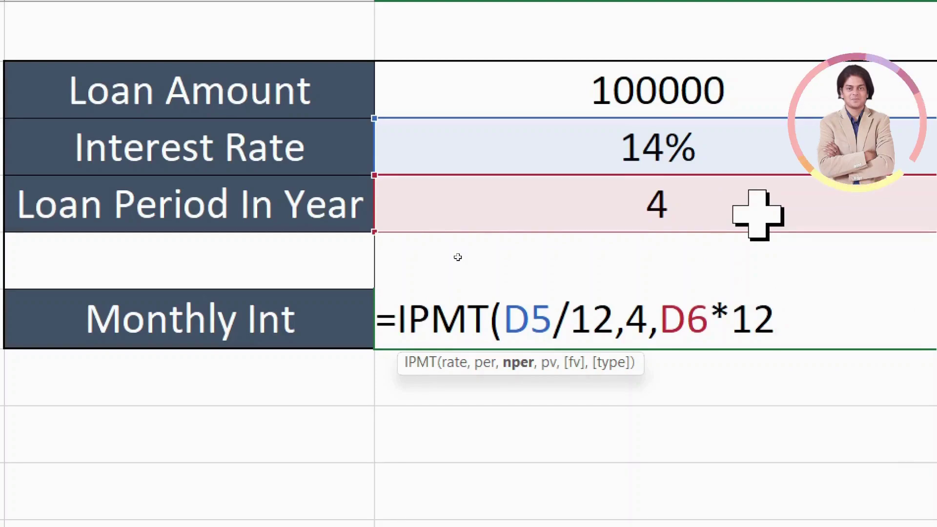
text(,)
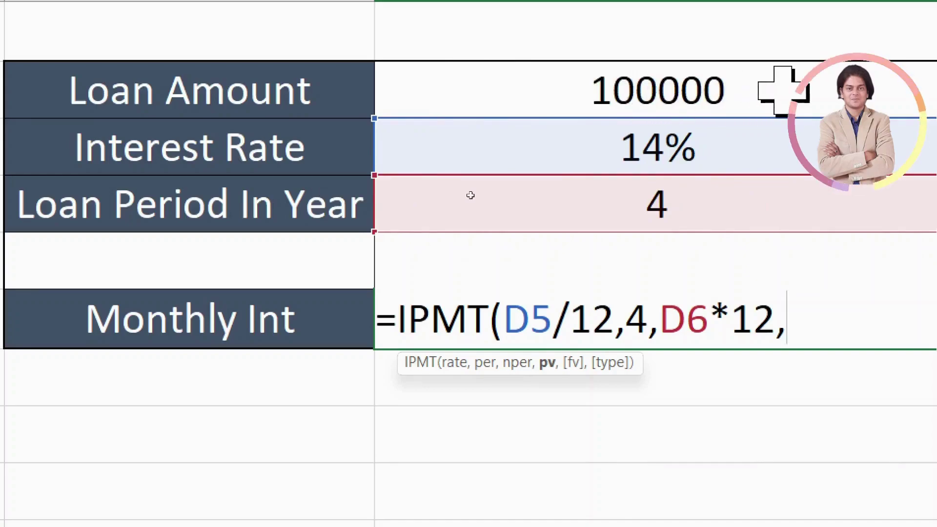
click(813, 91)
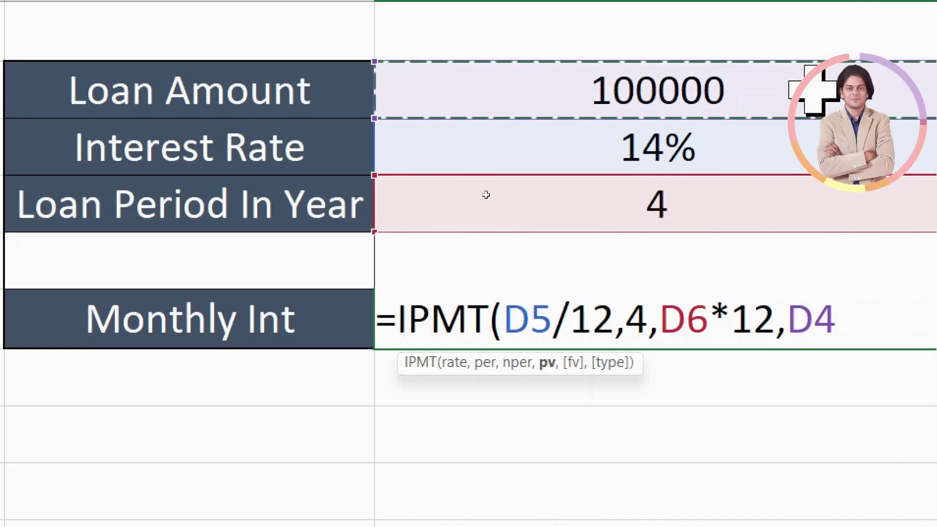
text())
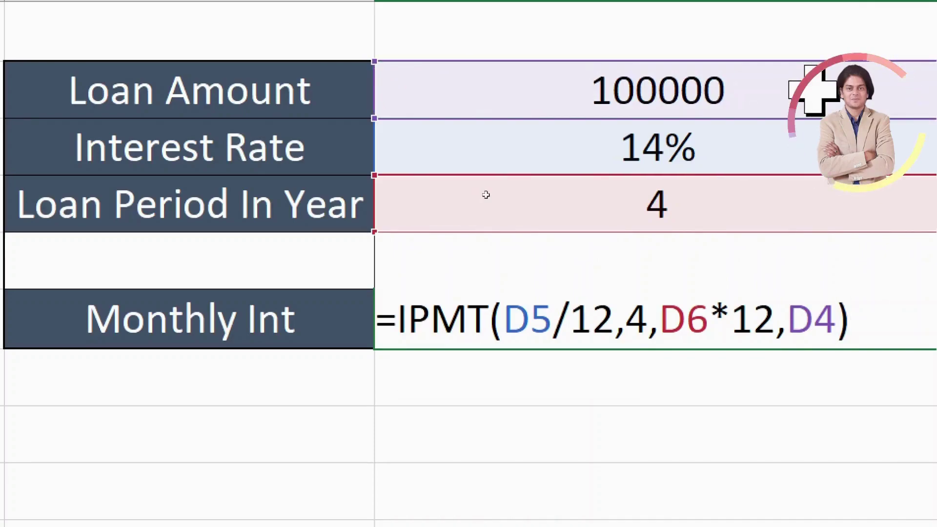
key(Return)
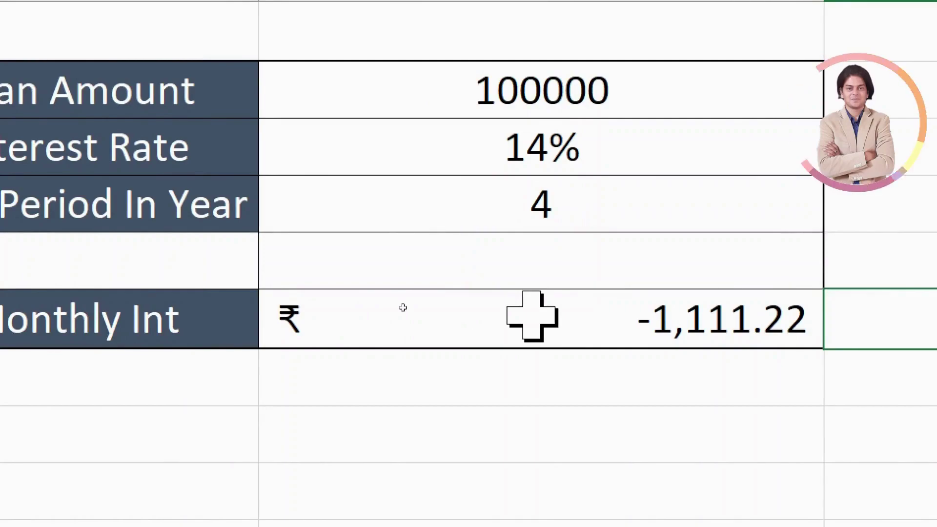
Step: Set the period argument of the Monthly Int formula to 7: =IPMT(D5/12,7,D6*12,D4)
double_click(532, 316)
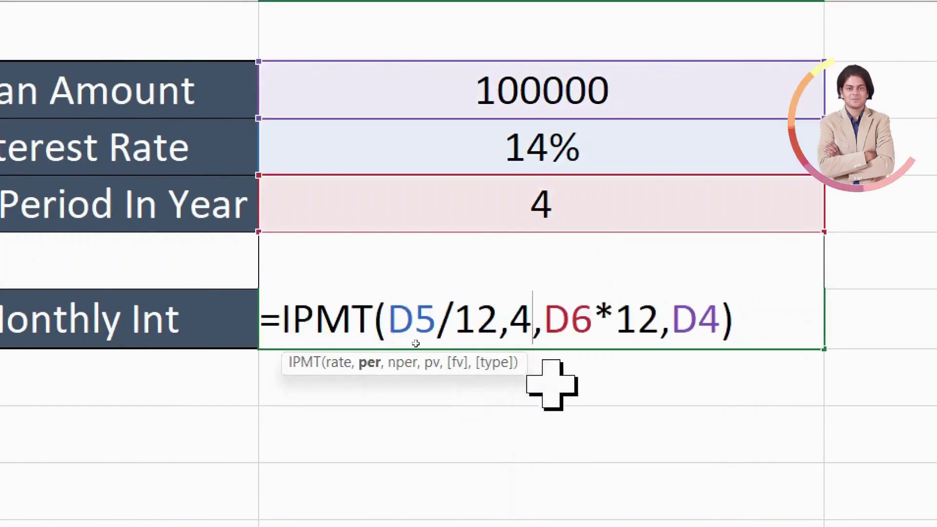
key(BackSpace)
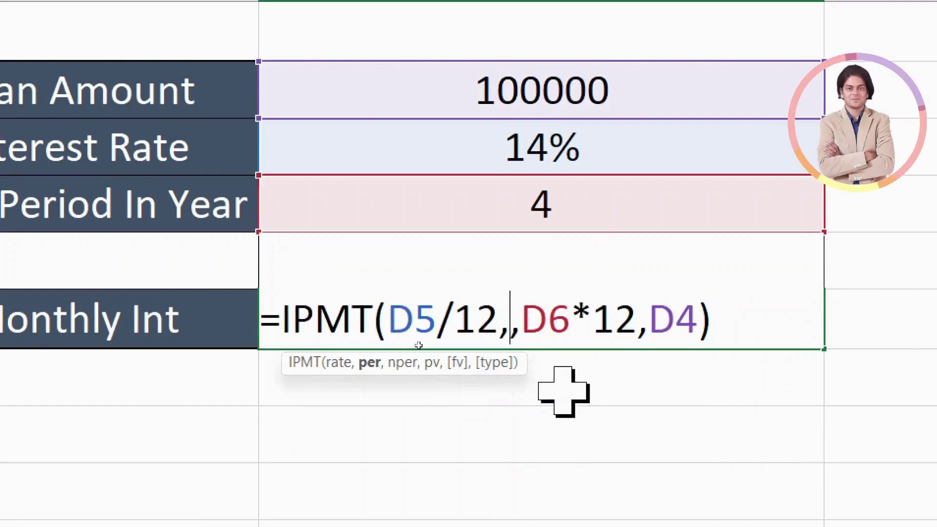
text(7)
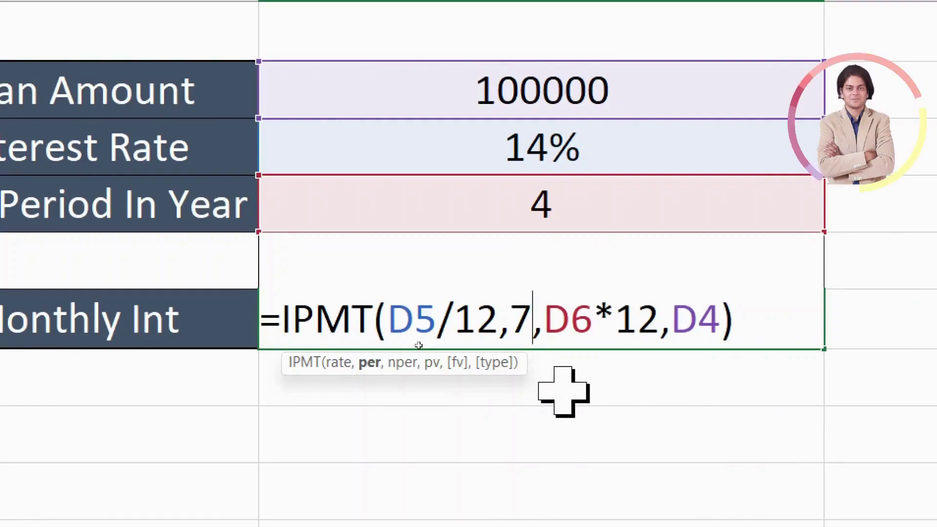
click(774, 324)
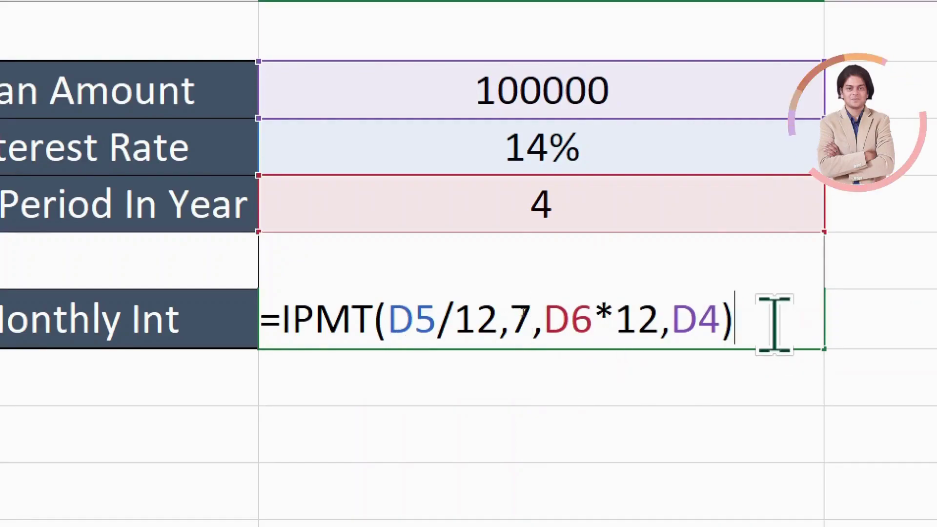
key(Tab)
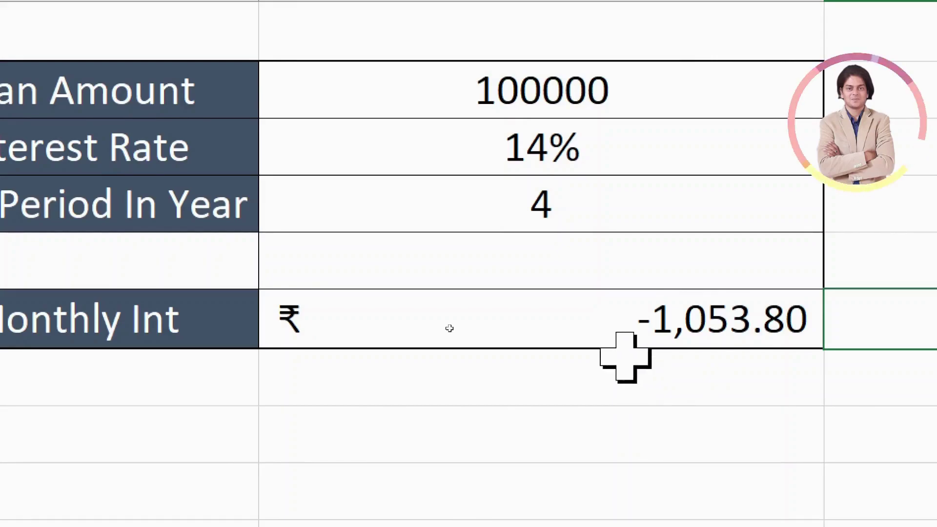
Step: Negate the Monthly Int formula by putting a minus sign before IPMT
double_click(569, 326)
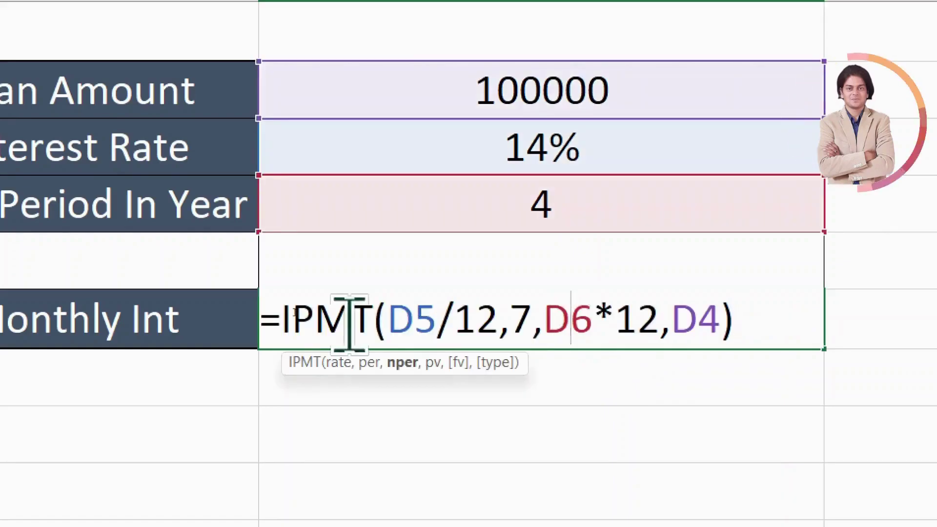
click(282, 319)
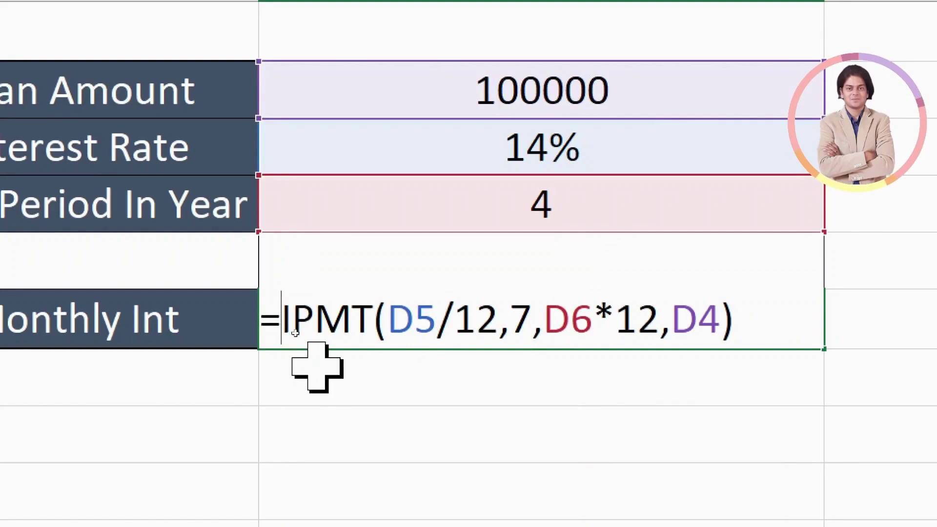
text(-)
key(Tab)
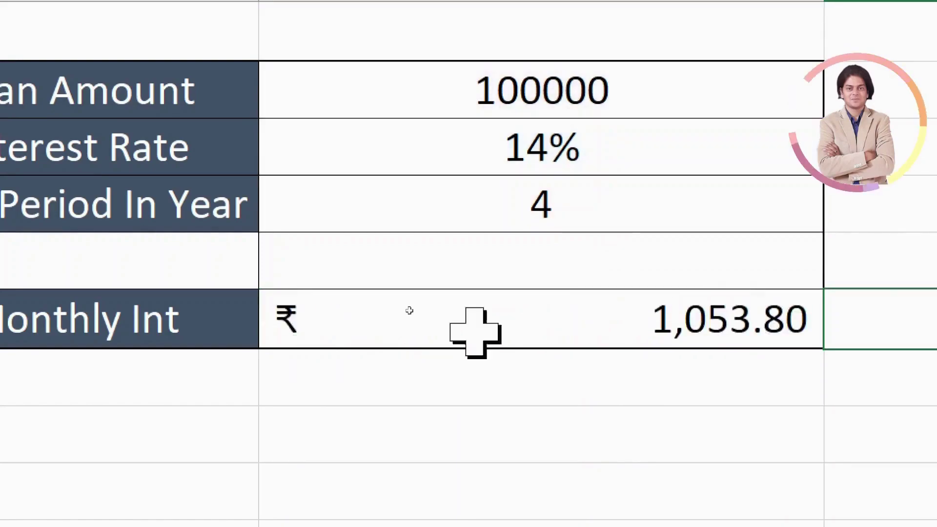
Step: Set the period argument of the Monthly Int formula to 15: =-IPMT(D5/12,15,D6*12,D4)
double_click(649, 320)
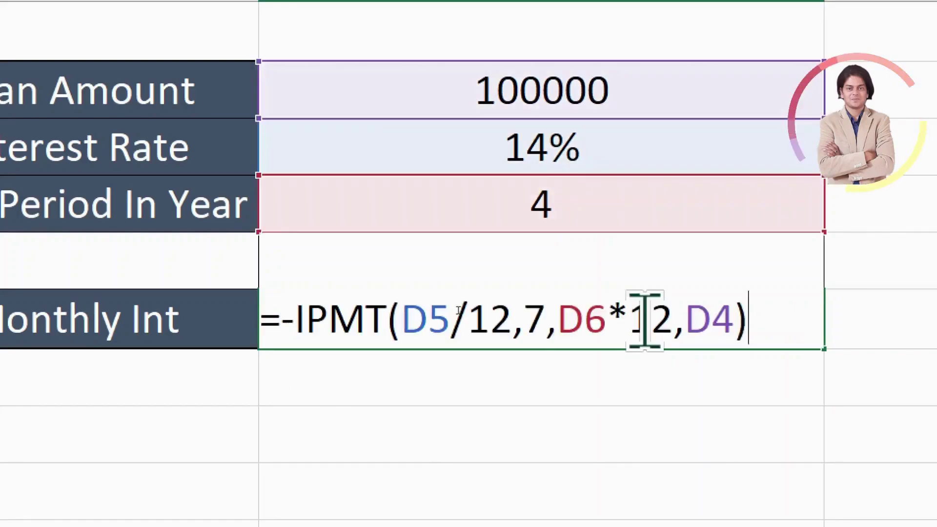
click(547, 327)
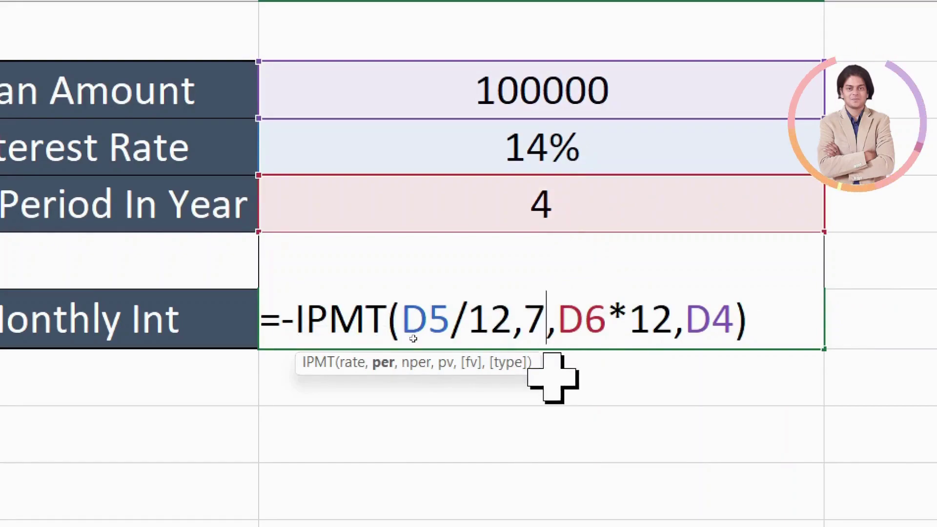
key(BackSpace)
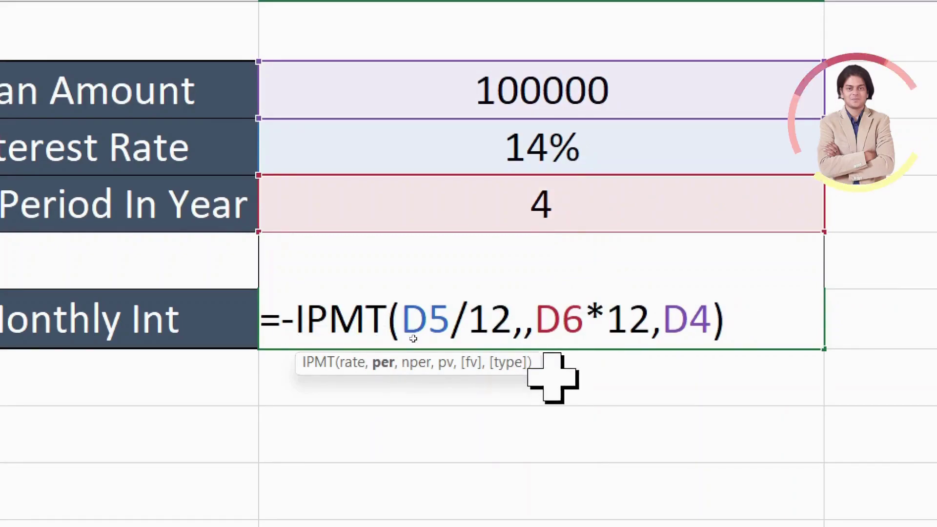
text(15)
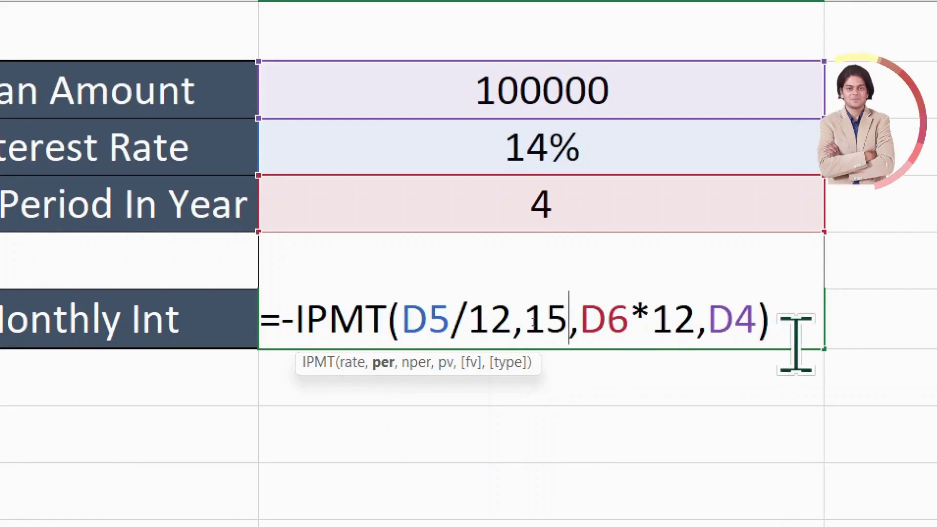
key(Tab)
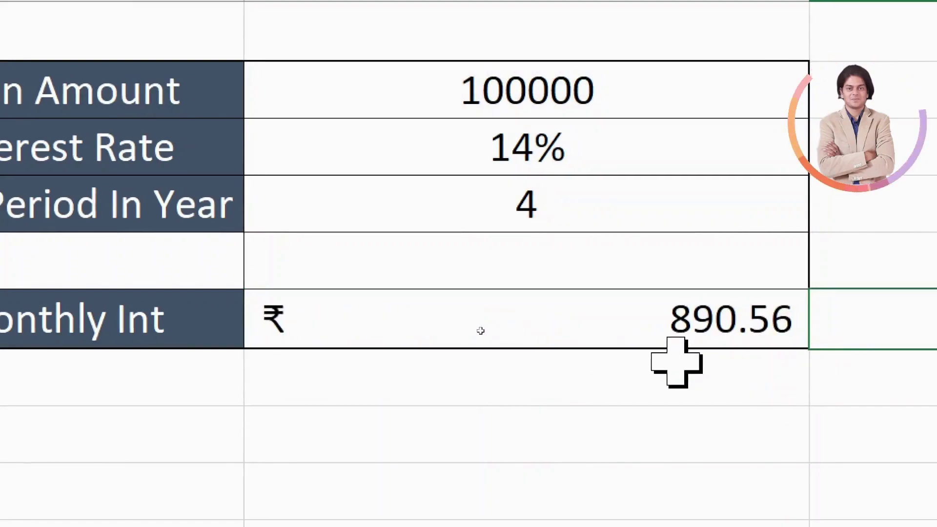